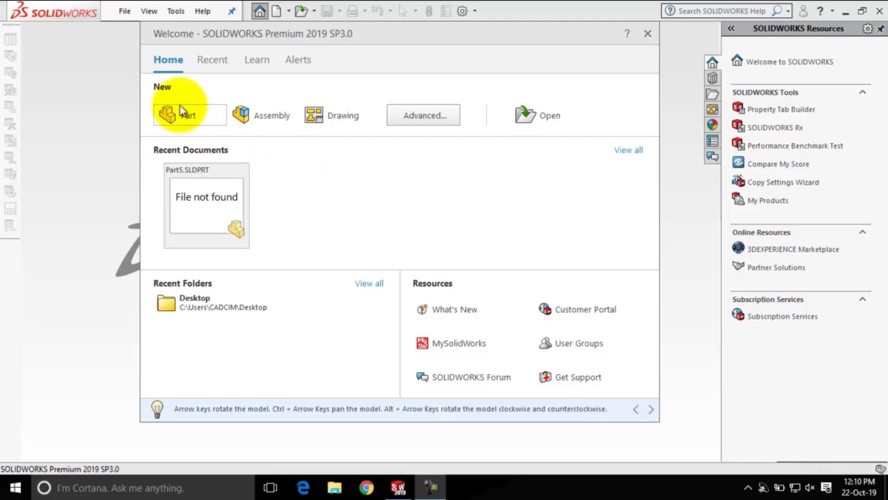
Step: Create a new Part document from the Welcome dialog
{"action": "left_click", "coordinate": [180, 112]}
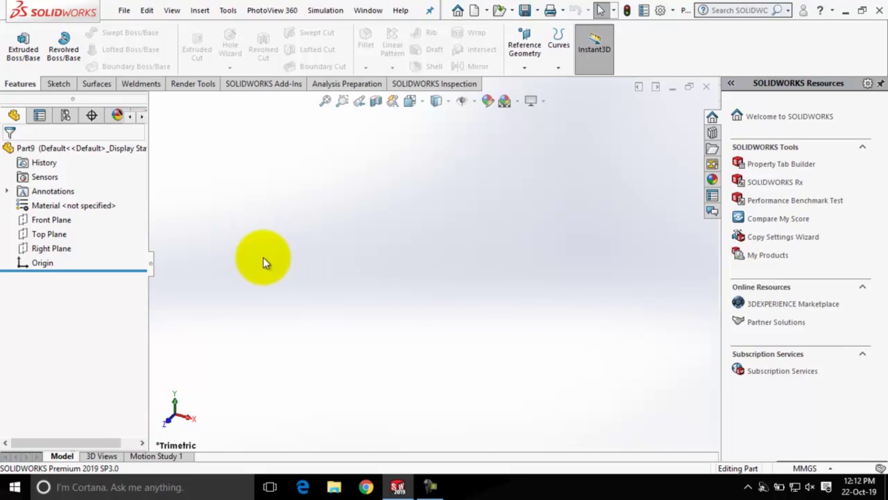
Step: Start a sketch on the Front Plane, then browse the Features, Surfaces and Sketch tabs
{"action": "left_click", "coordinate": [40, 223]}
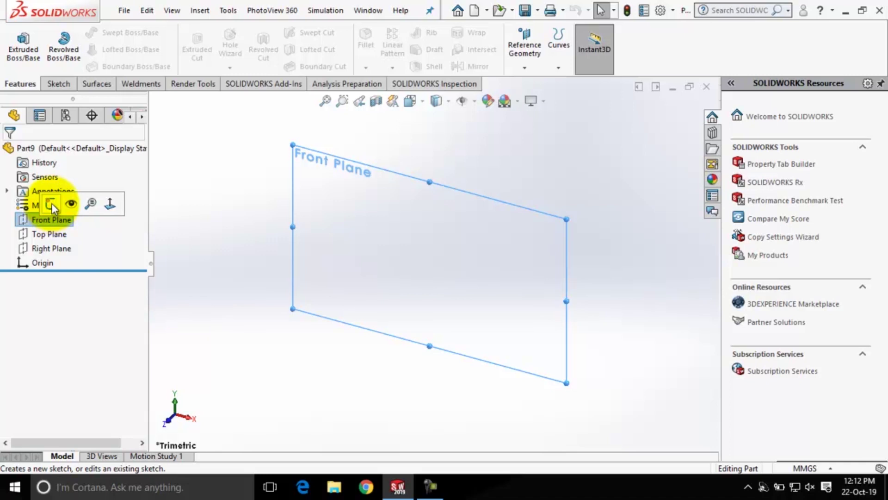
{"action": "left_click", "coordinate": [51, 203]}
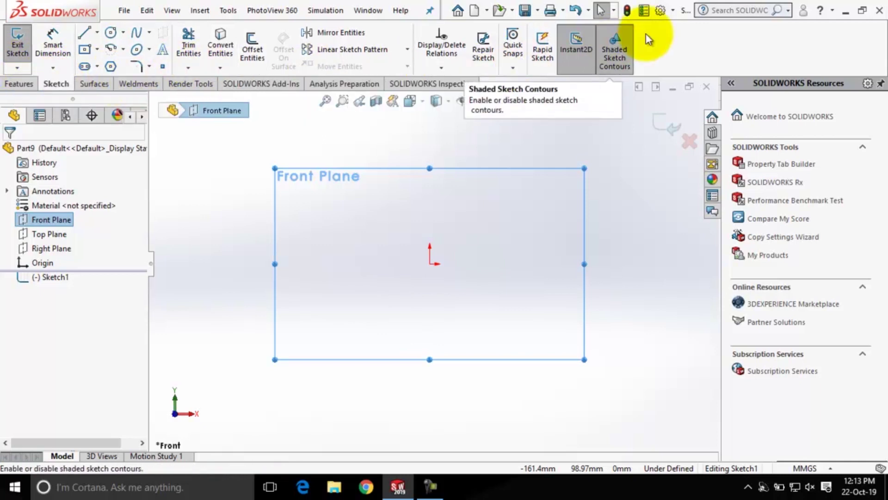
{"action": "left_click", "coordinate": [20, 84]}
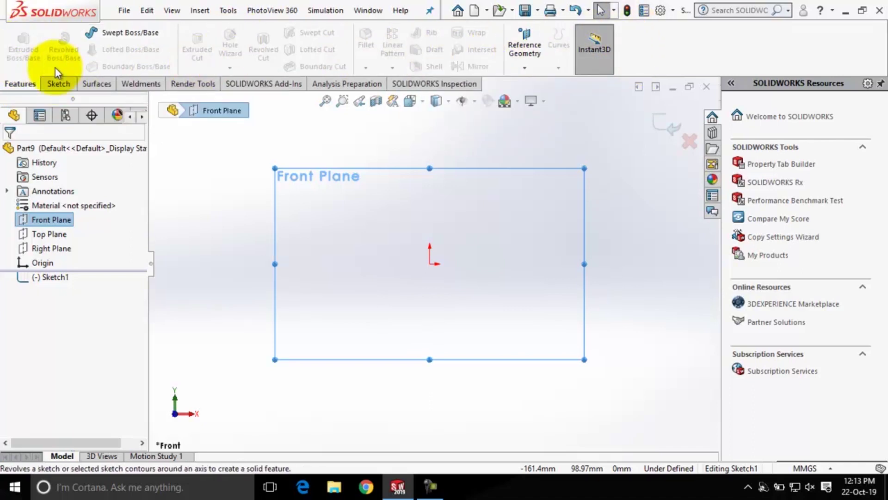
{"action": "left_click", "coordinate": [103, 88]}
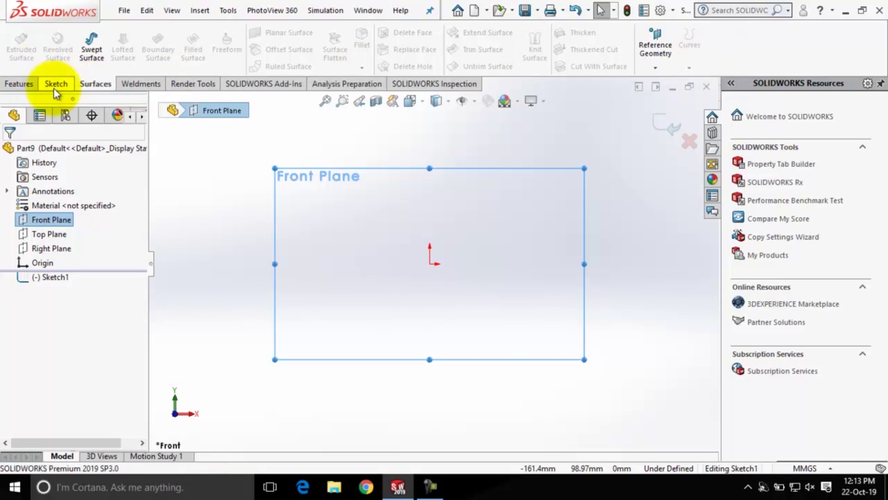
{"action": "left_click", "coordinate": [54, 86]}
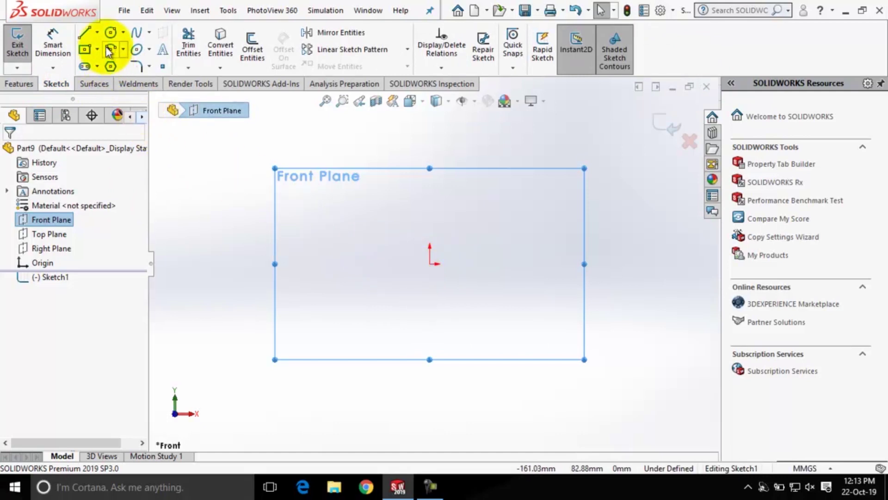
Step: Draw a circle centred on the origin and set its radius to 60
{"action": "left_click", "coordinate": [108, 34]}
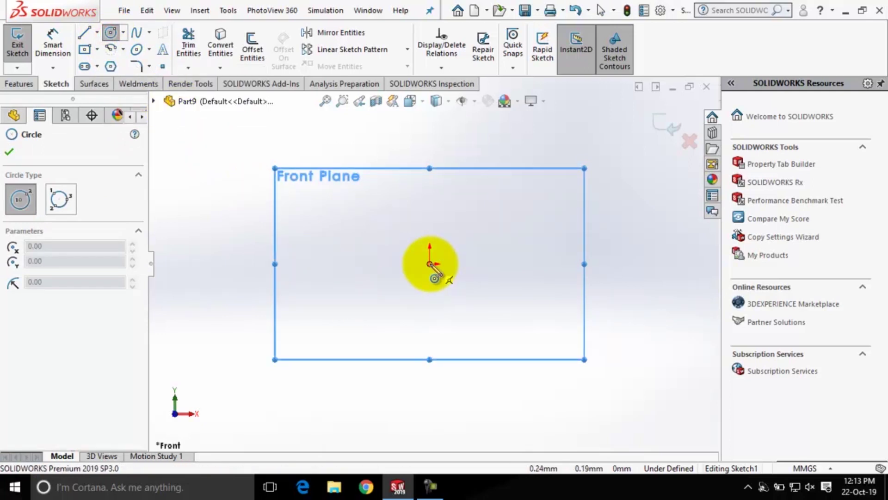
{"action": "left_click", "coordinate": [429, 264]}
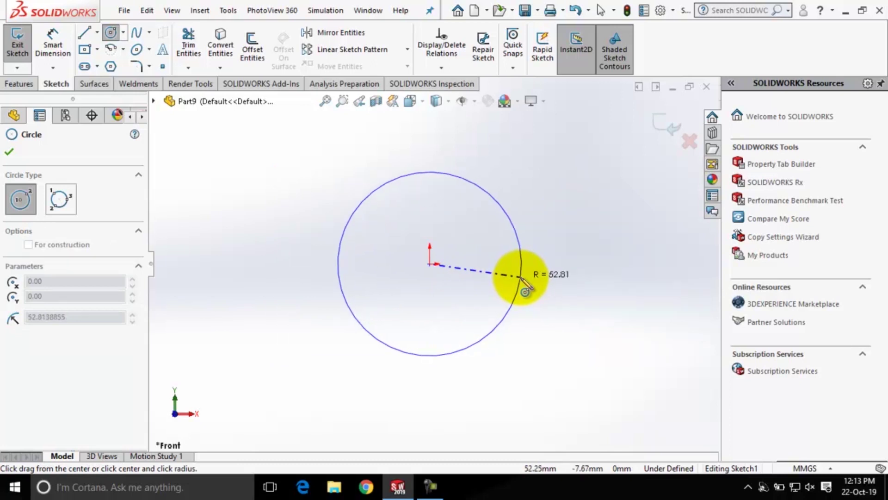
{"action": "left_click", "coordinate": [521, 278]}
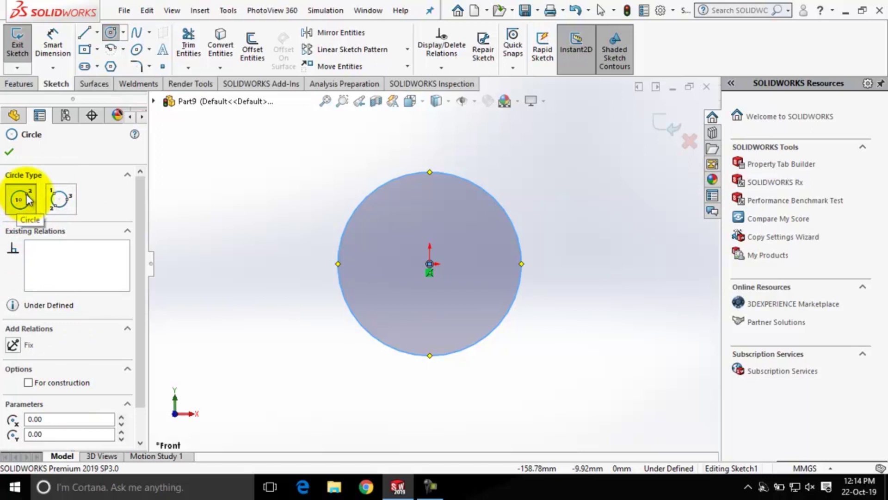
{"action": "scroll", "coordinate": [53, 309], "scroll_direction": "down", "scroll_amount": 1}
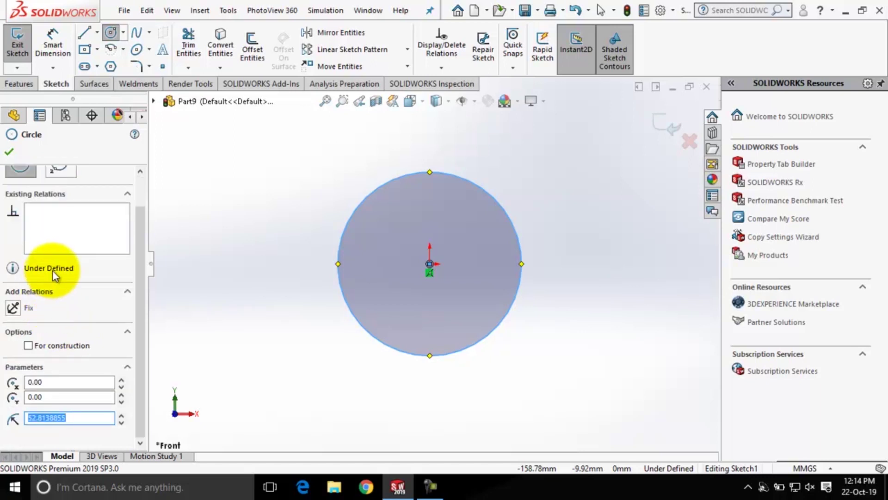
{"action": "left_click", "coordinate": [83, 420]}
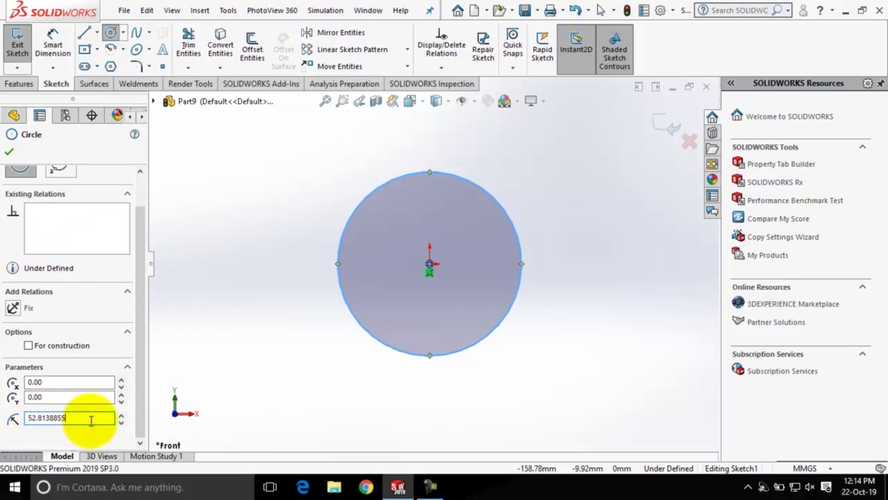
{"action": "left_click_drag", "start_coordinate": [90, 419], "coordinate": [17, 421]}
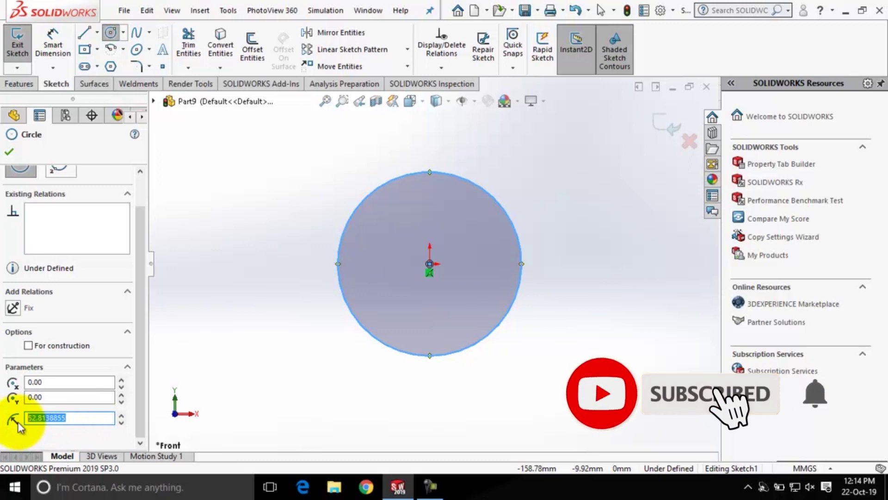
{"action": "type", "text": "60"}
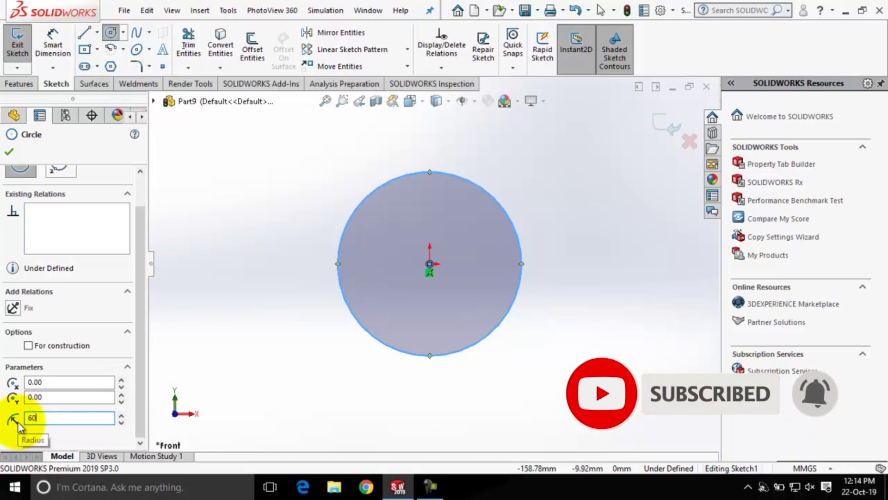
{"action": "key", "text": "Return"}
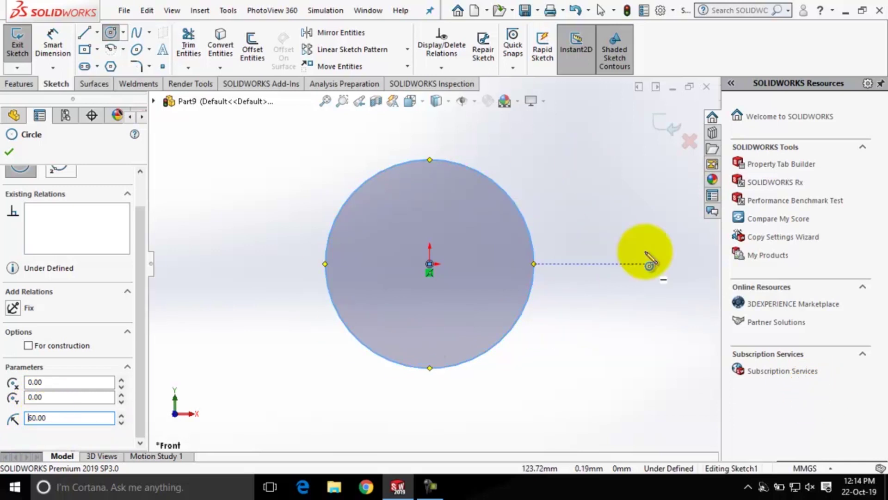
{"action": "scroll", "coordinate": [319, 393], "scroll_direction": "up", "scroll_amount": 2}
{"action": "scroll", "coordinate": [22, 243], "scroll_direction": "up", "scroll_amount": 2}
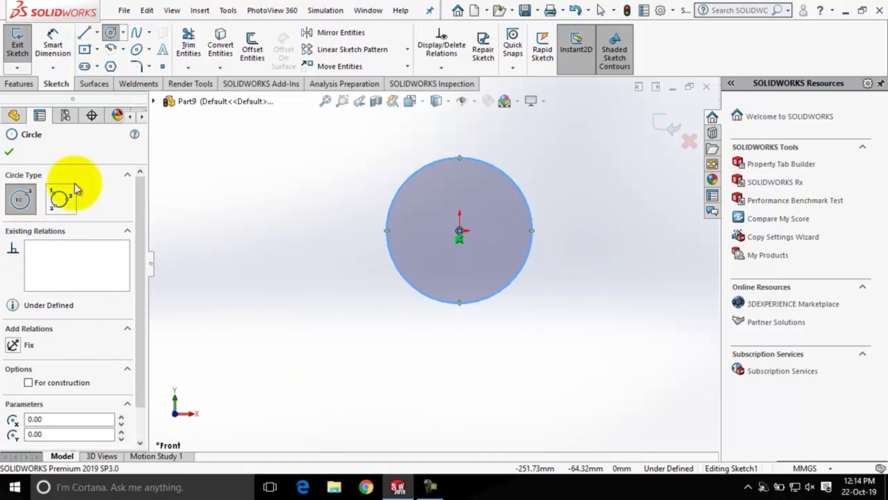
{"action": "left_click", "coordinate": [10, 152]}
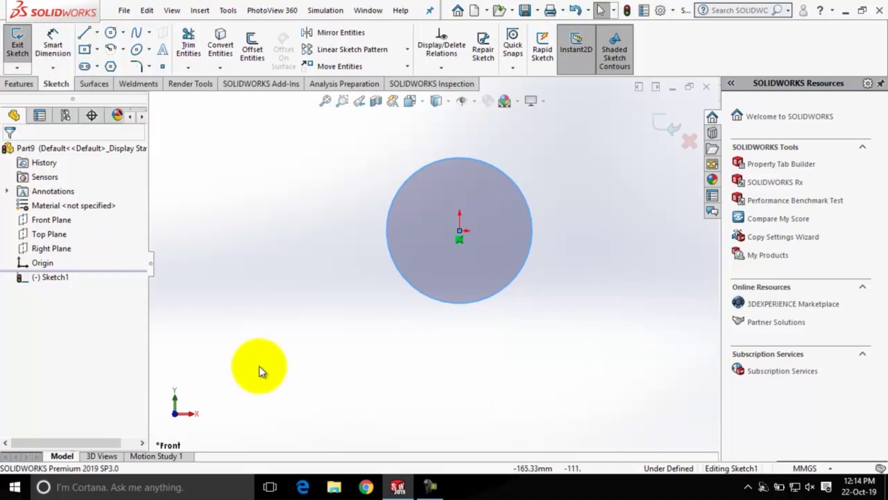
Step: Exit the sketch and Boss-Extrude the circle Blind to 74.00 mm into a cylinder
{"action": "left_click", "coordinate": [16, 53]}
{"action": "middle_click_drag", "start_coordinate": [481, 371], "coordinate": [525, 314]}
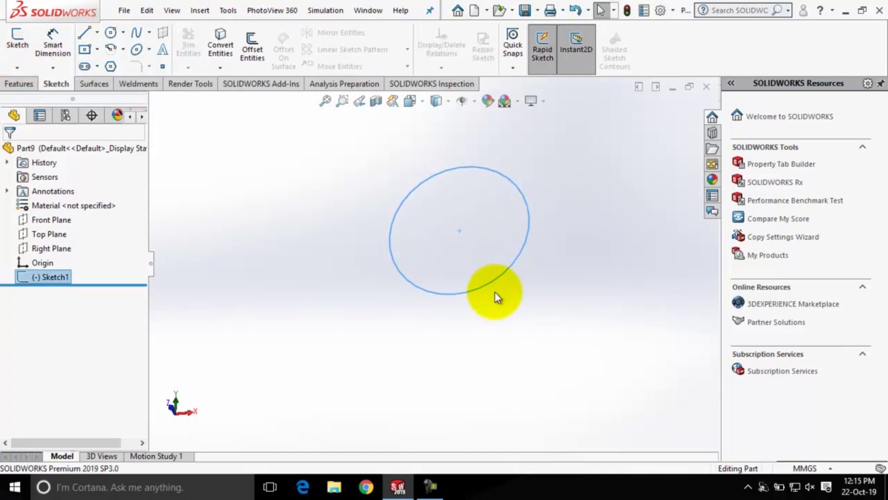
{"action": "left_click", "coordinate": [26, 87]}
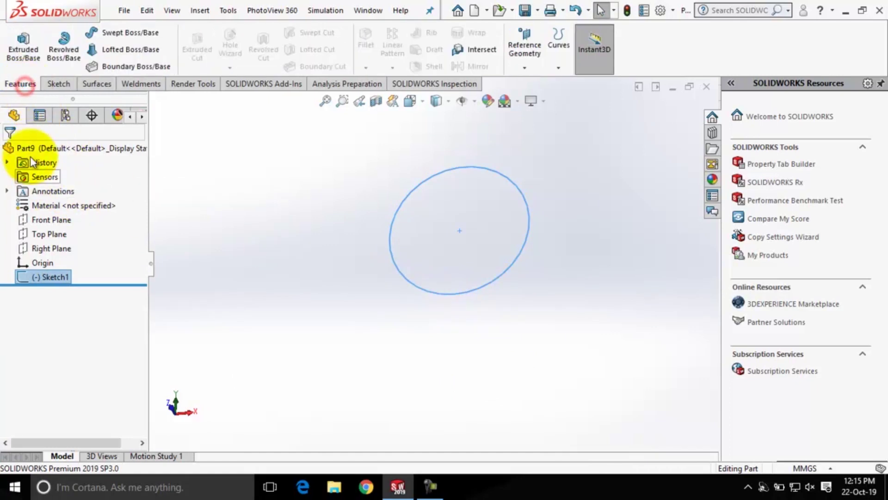
{"action": "left_click", "coordinate": [33, 37]}
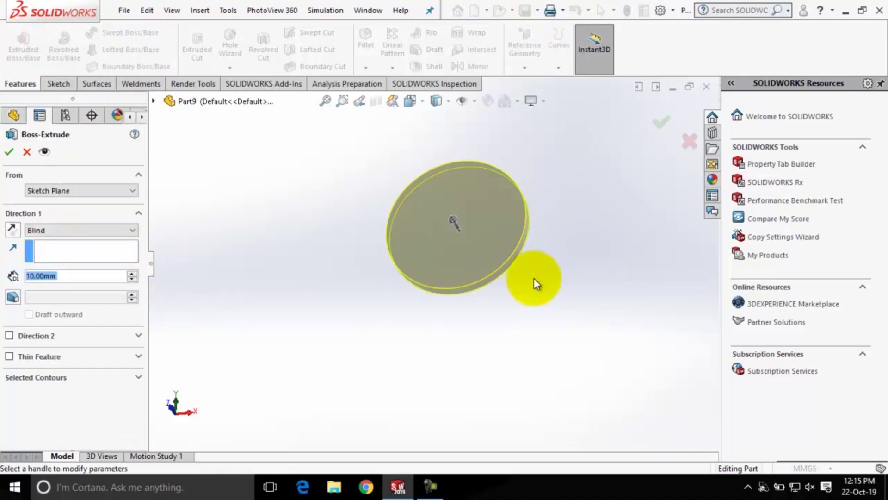
{"action": "left_click_drag", "start_coordinate": [453, 222], "coordinate": [430, 184]}
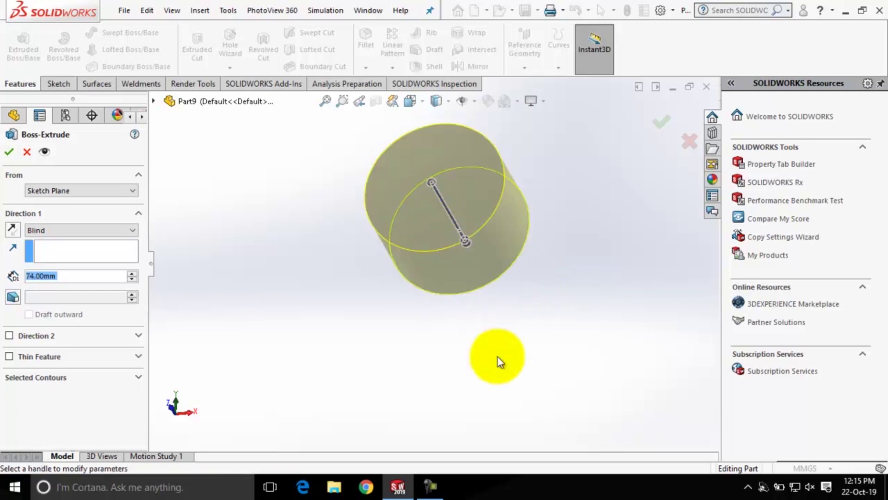
{"action": "middle_click_drag", "start_coordinate": [533, 371], "coordinate": [492, 278]}
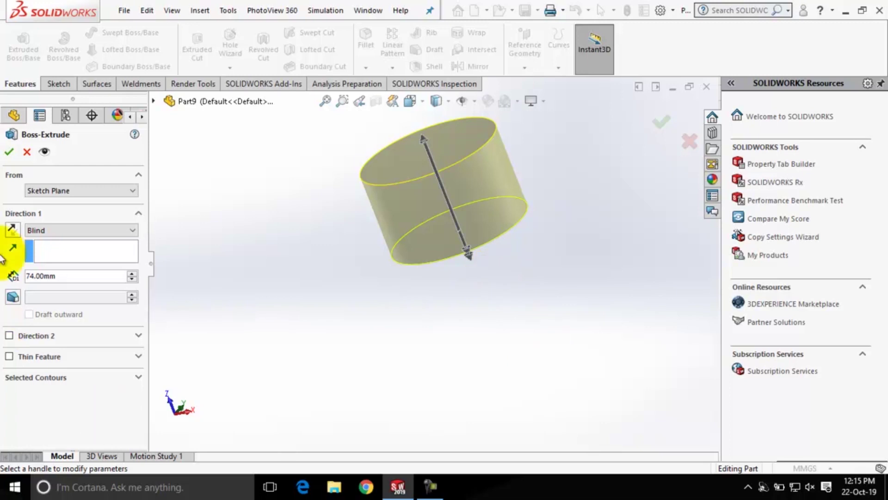
{"action": "left_click", "coordinate": [9, 152]}
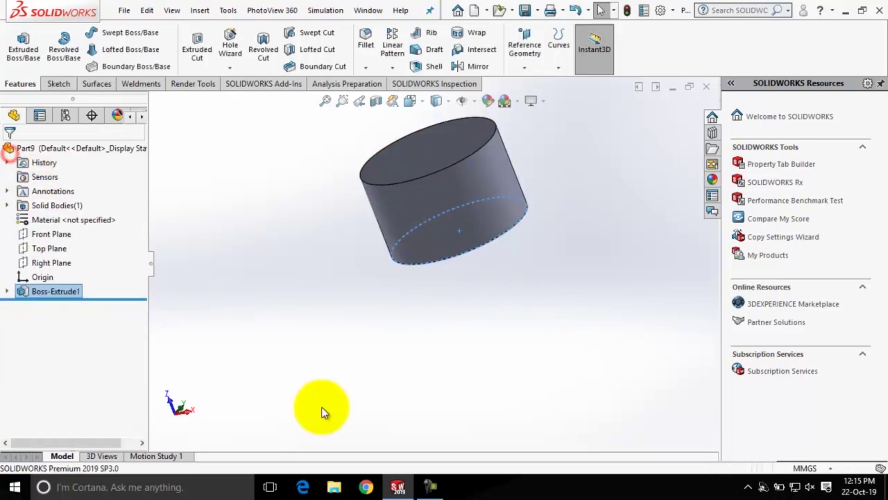
{"action": "middle_click_drag", "start_coordinate": [321, 406], "coordinate": [410, 357]}
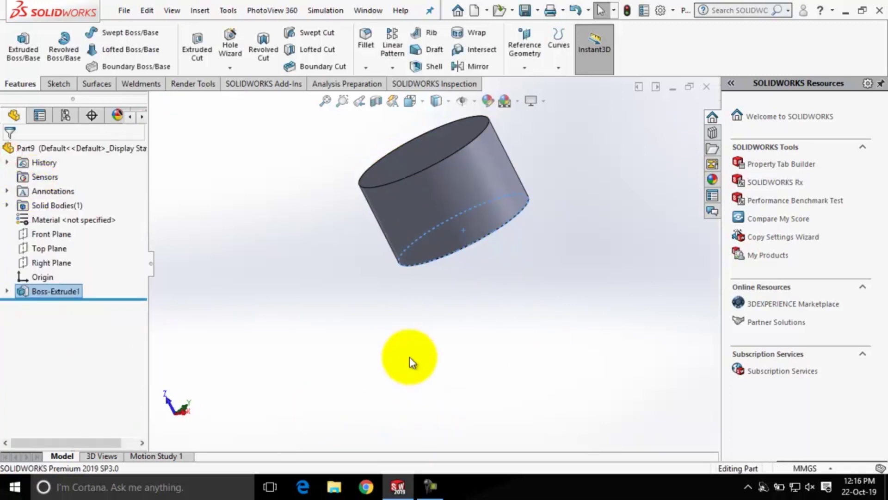
{"action": "middle_click_drag", "start_coordinate": [456, 301], "coordinate": [449, 372], "text": "ctrl"}
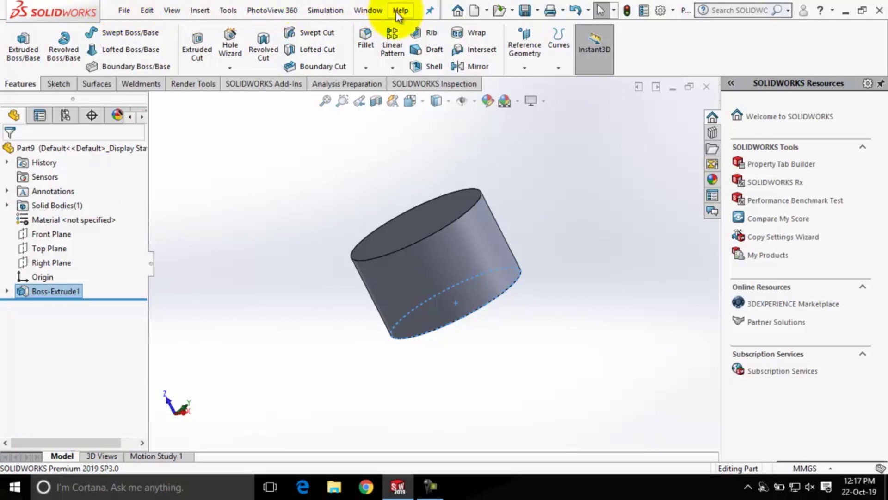
{"action": "left_click", "coordinate": [431, 13]}
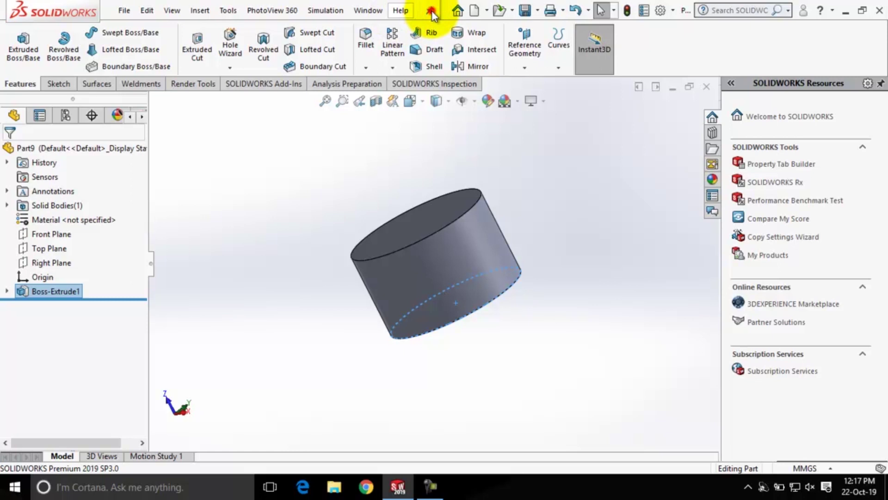
{"action": "left_click", "coordinate": [401, 10]}
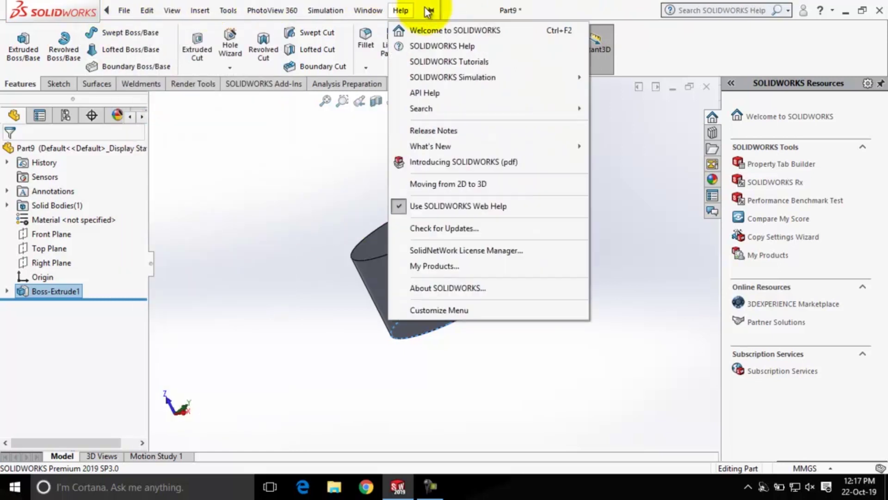
{"action": "left_click", "coordinate": [259, 350]}
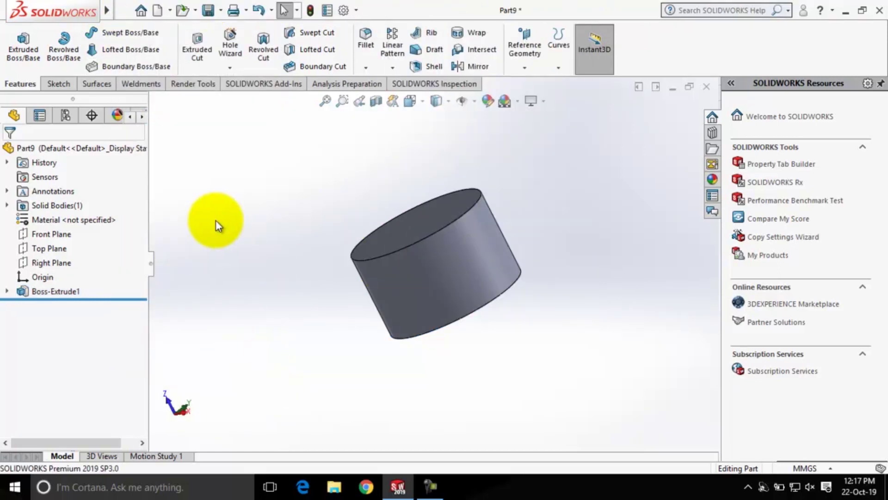
{"action": "mouse_move", "coordinate": [51, 7]}
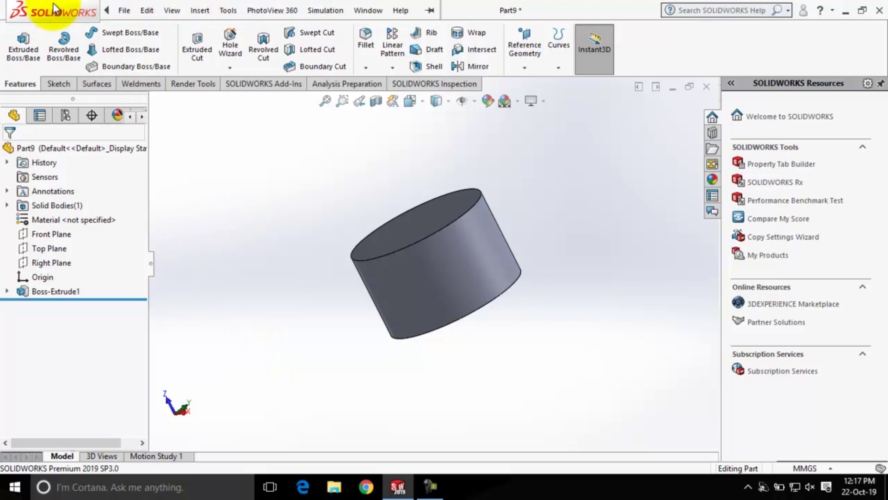
{"action": "left_click", "coordinate": [125, 10]}
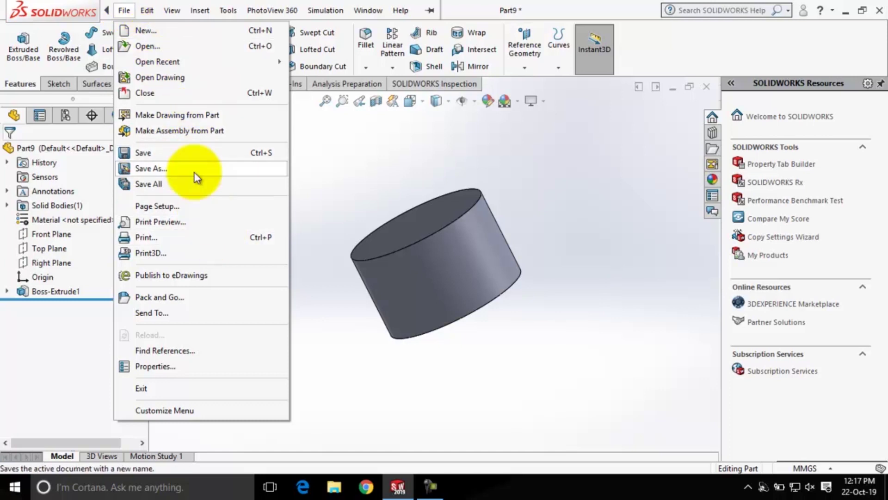
{"action": "mouse_move", "coordinate": [157, 12]}
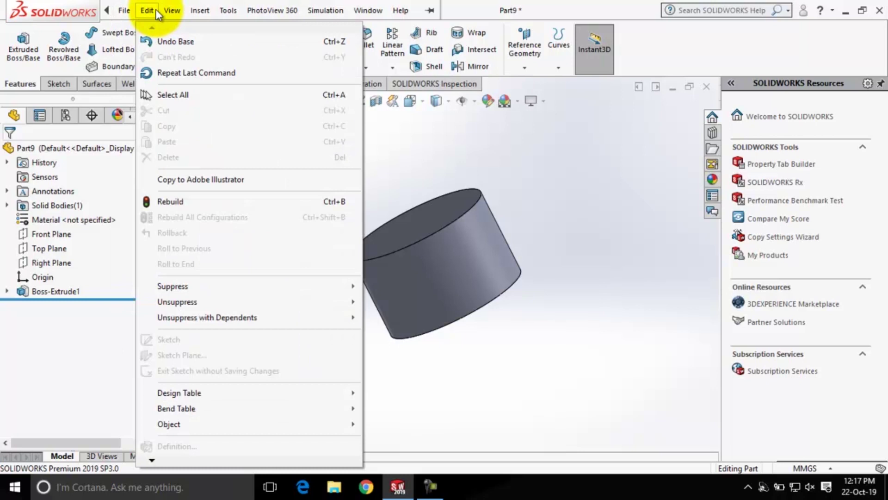
{"action": "mouse_move", "coordinate": [196, 15]}
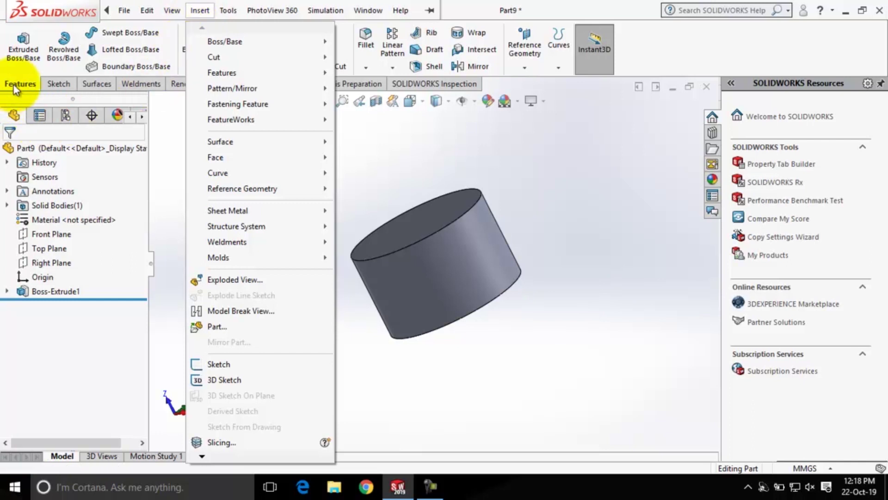
{"action": "left_click", "coordinate": [289, 126]}
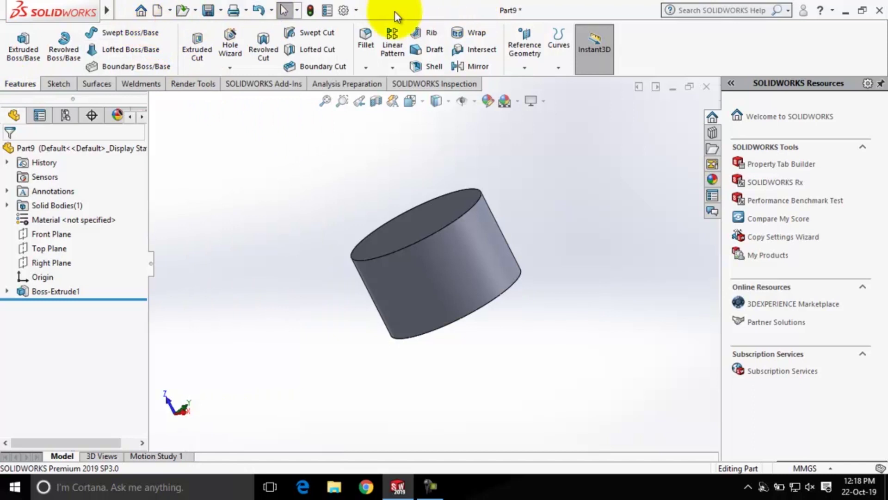
{"action": "left_click", "coordinate": [141, 11]}
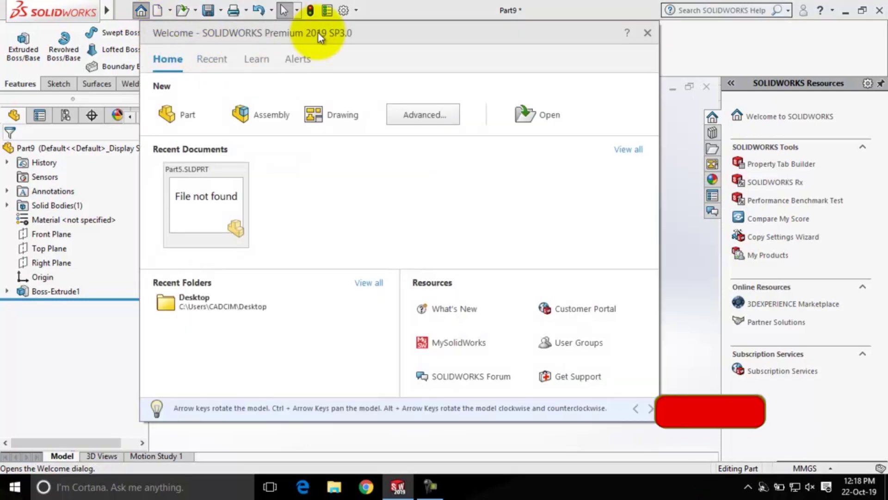
{"action": "left_click_drag", "start_coordinate": [318, 32], "coordinate": [294, 57]}
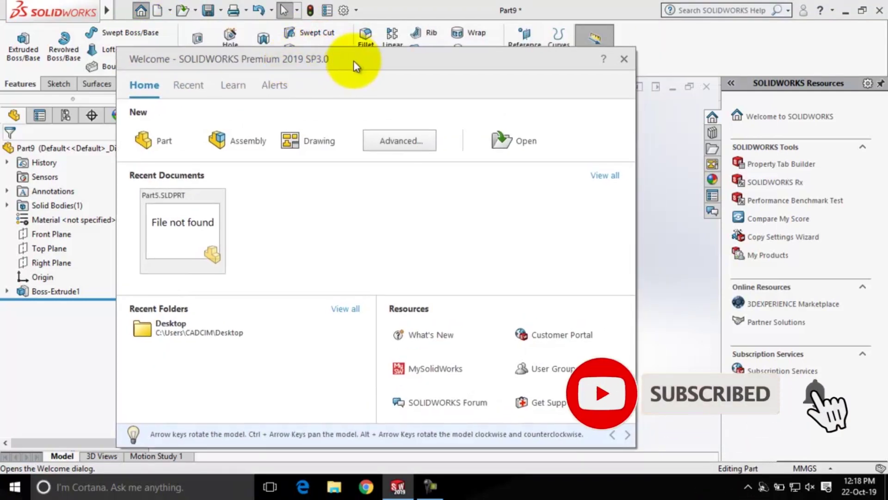
{"action": "left_click_drag", "start_coordinate": [354, 61], "coordinate": [358, 43]}
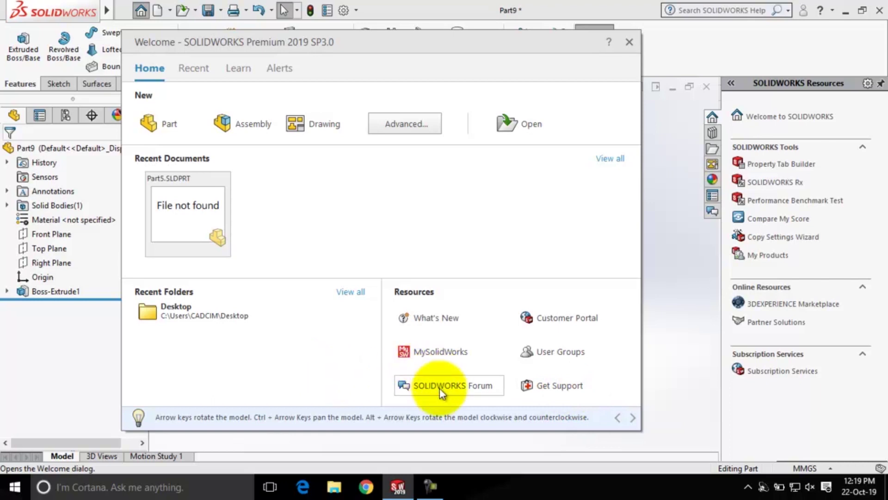
{"action": "key", "text": "Escape"}
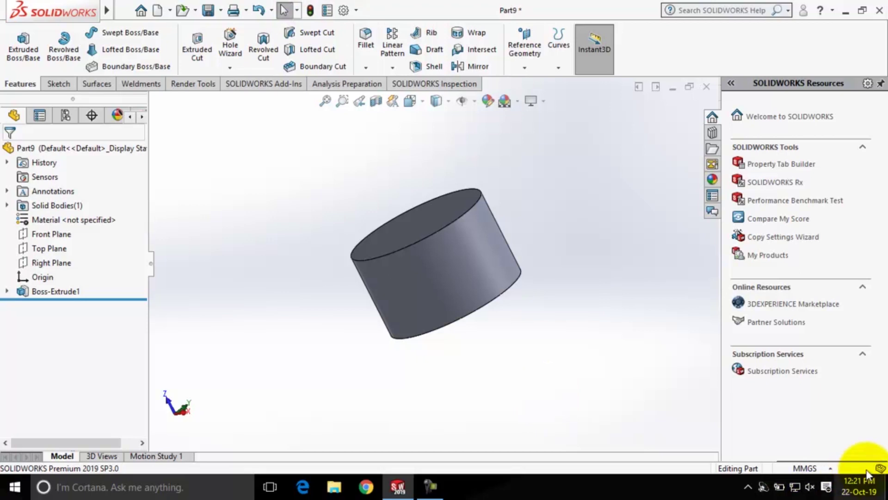
{"action": "left_click", "coordinate": [831, 469]}
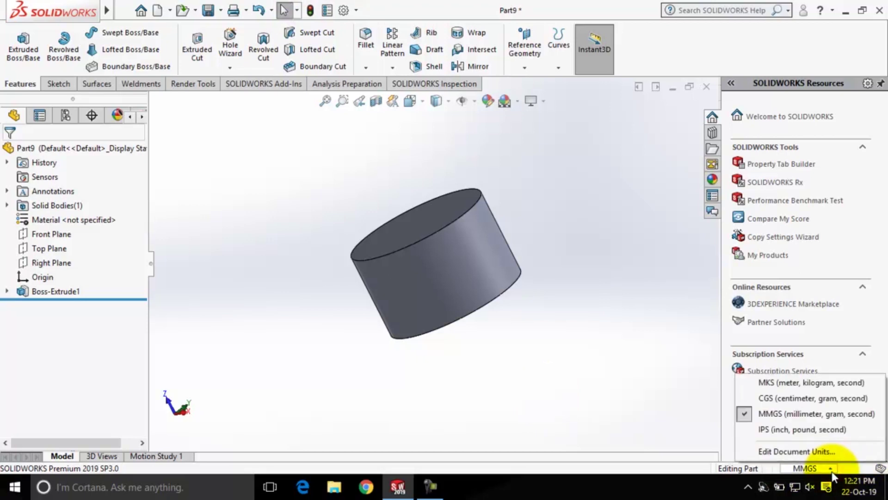